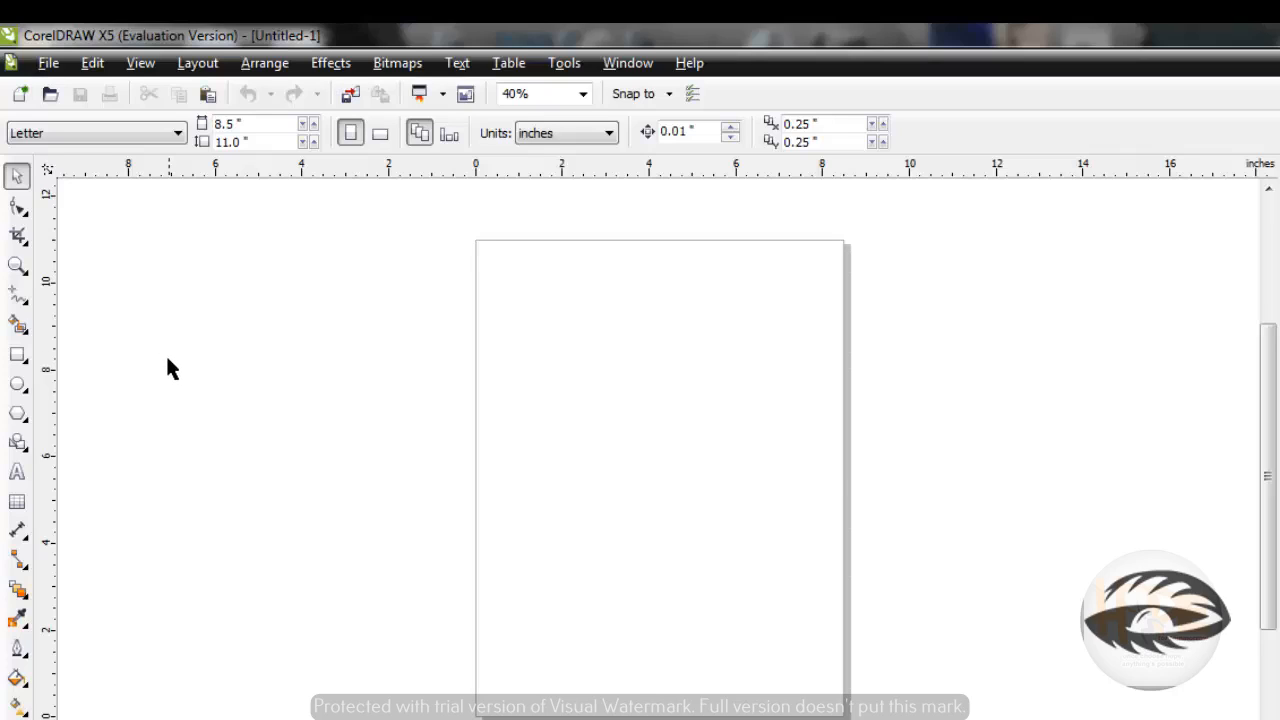
Step: Draw a rectangle about 2.0 by 2.6 inches near the page's upper-left corner and fill it with green
left_click(37, 355)
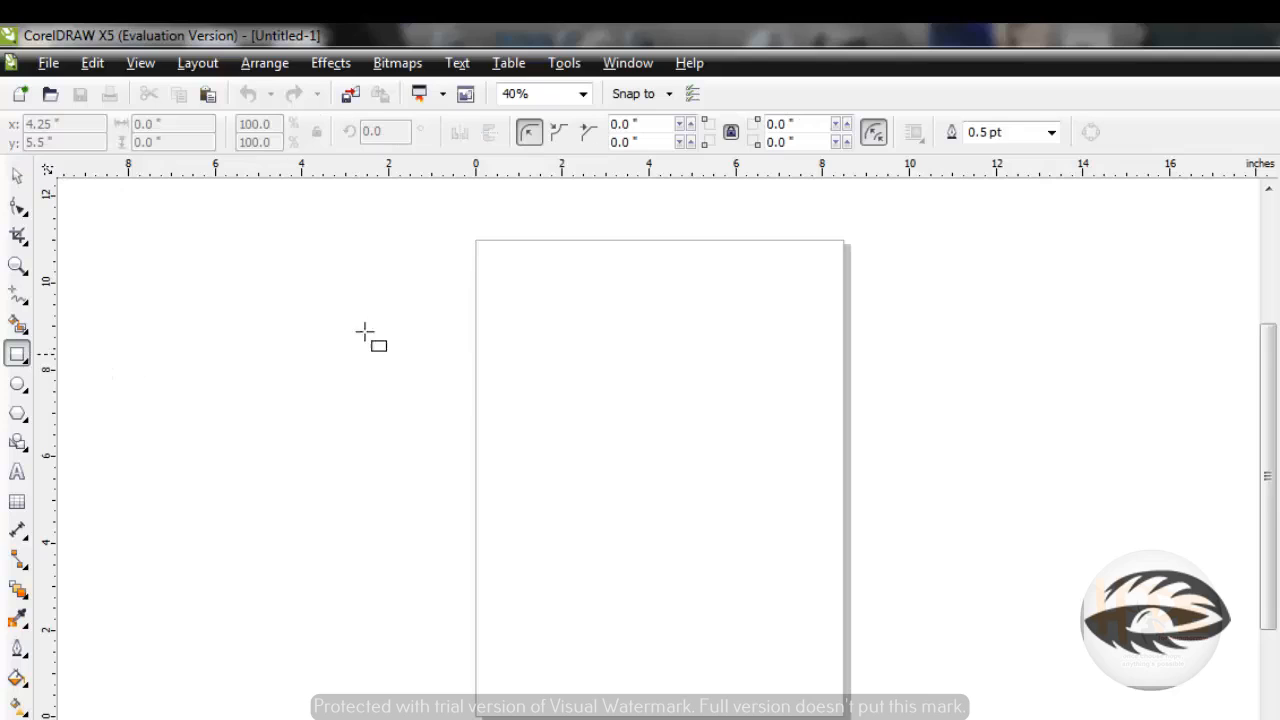
left_click_drag(492, 262, 580, 376)
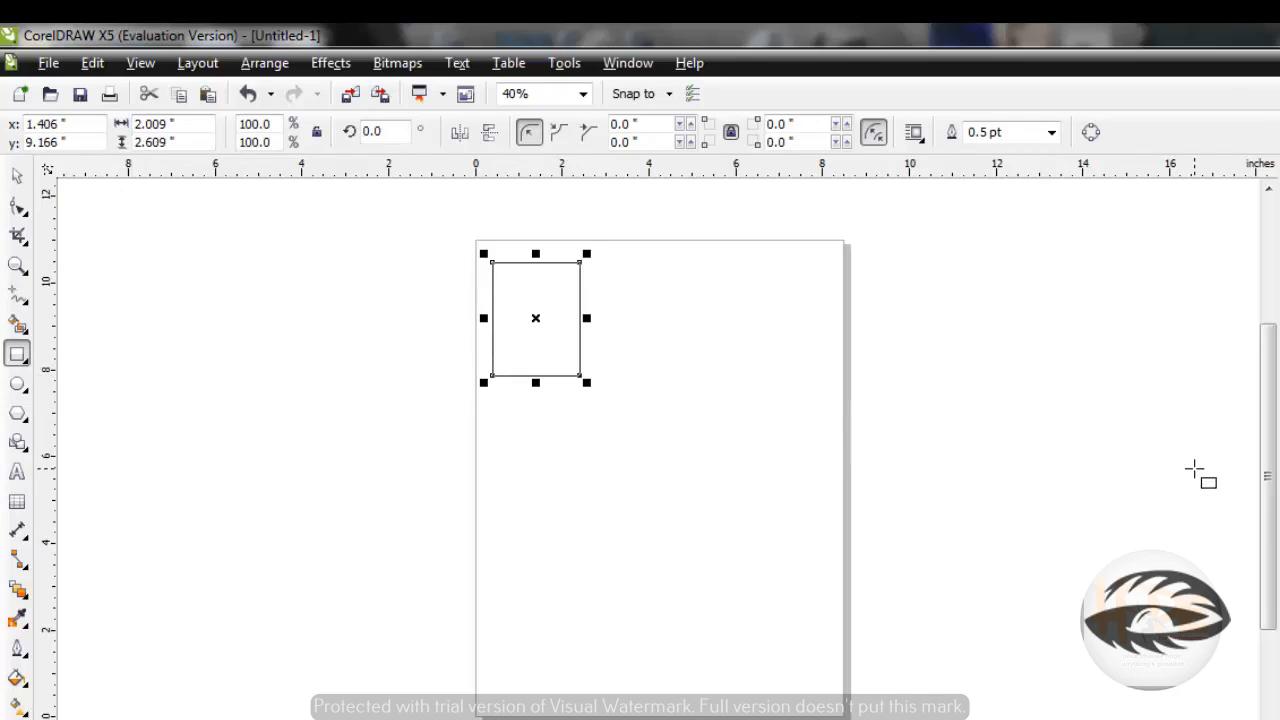
left_click(1279, 465)
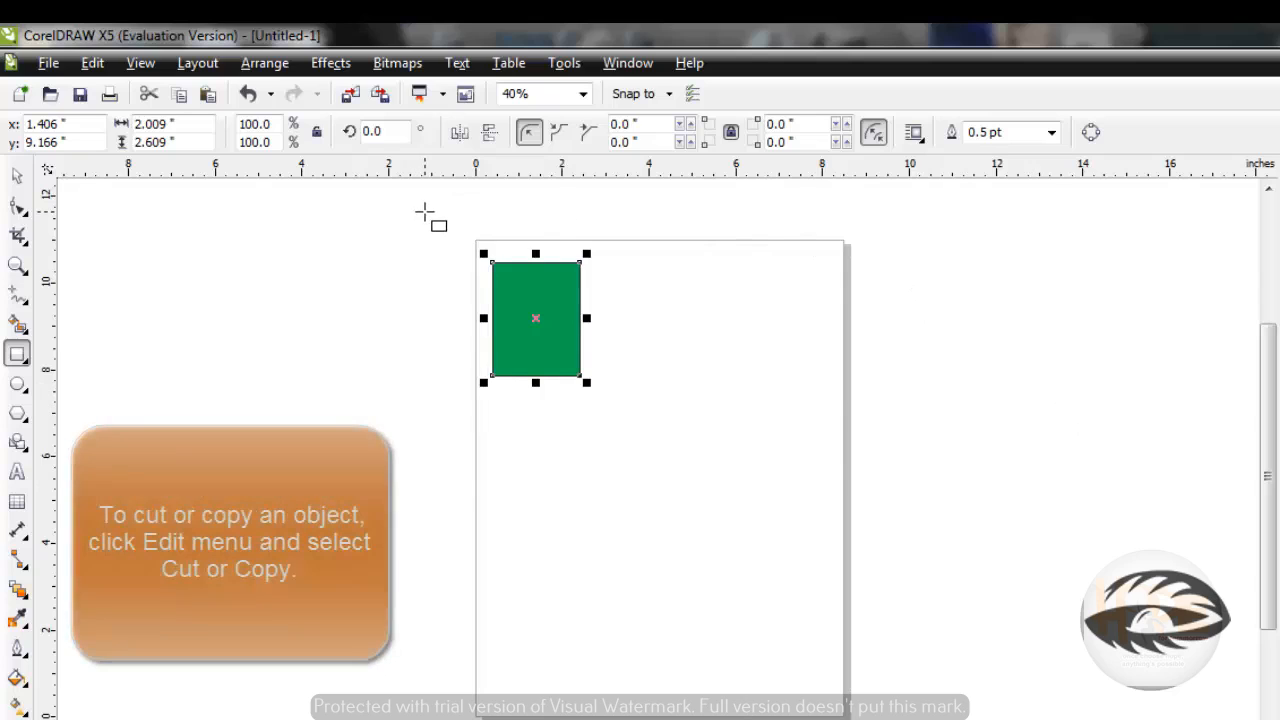
Step: Copy the green rectangle to the clipboard and deselect it
left_click(91, 64)
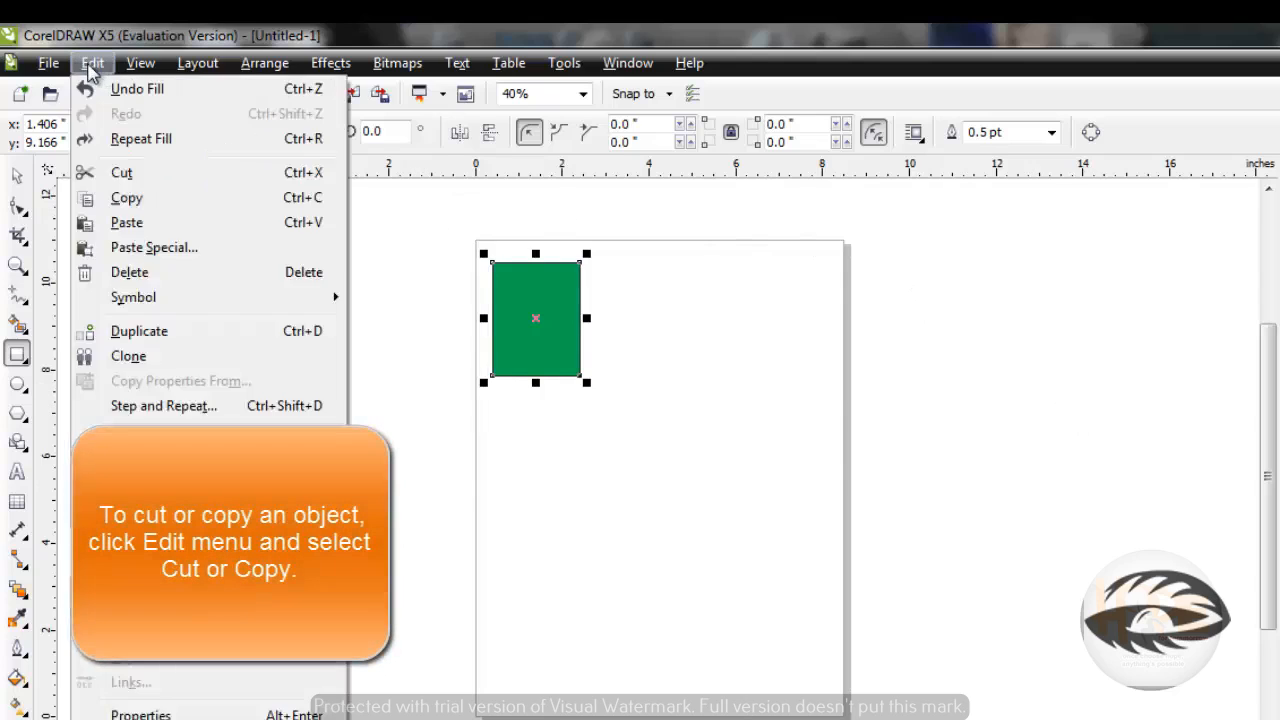
left_click(140, 203)
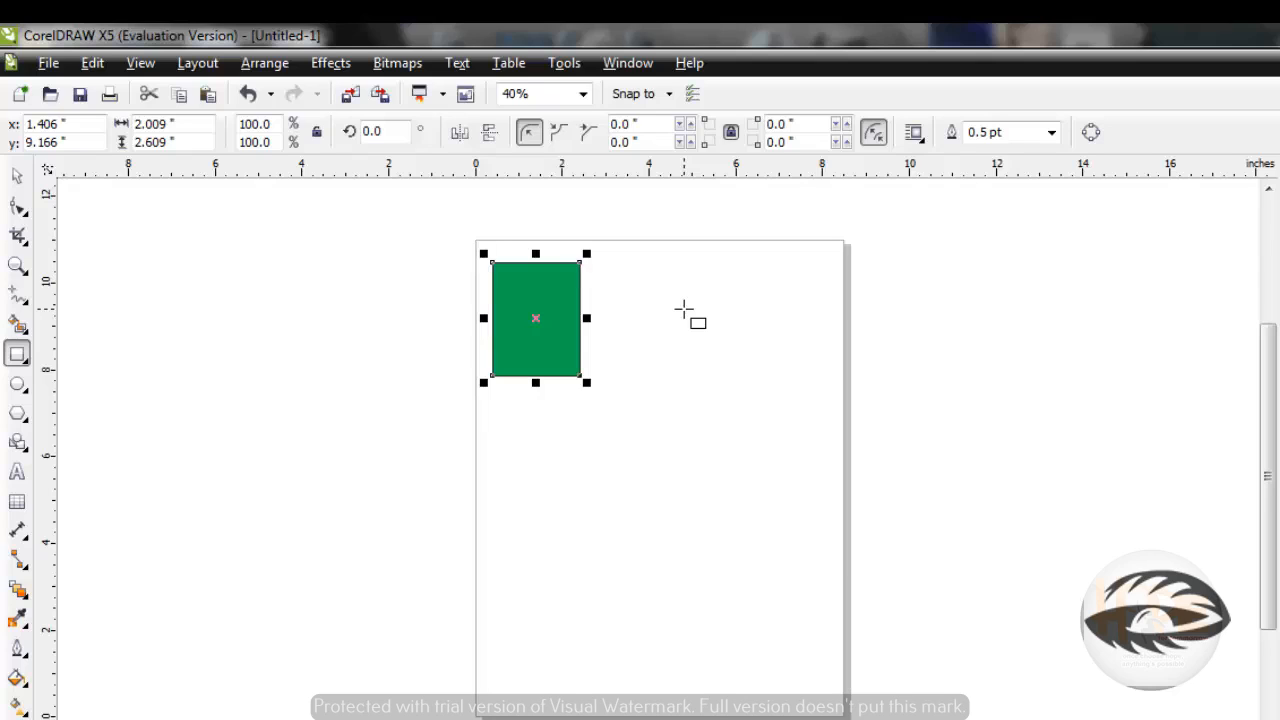
key("Escape")
key("space")
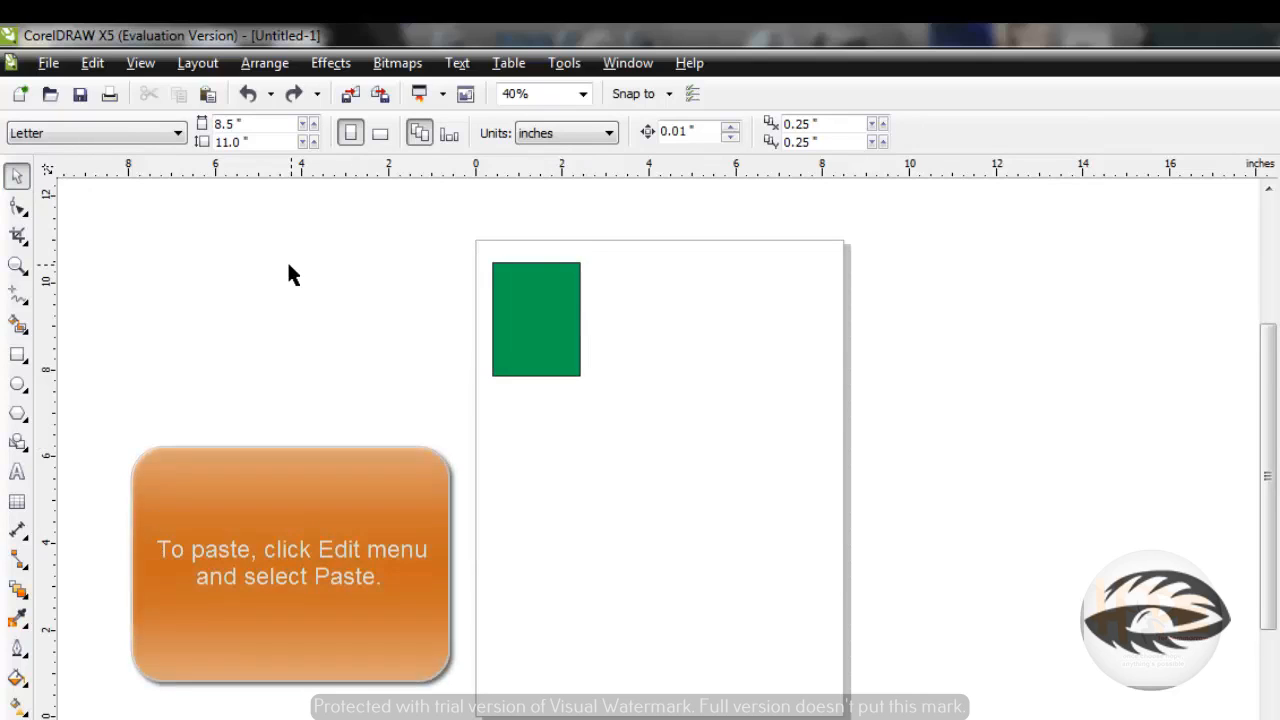
Step: Paste the copied rectangle and move the pasted one to the page's upper-right area, centred at about x 7.1, y 9.3 inches
left_click(92, 62)
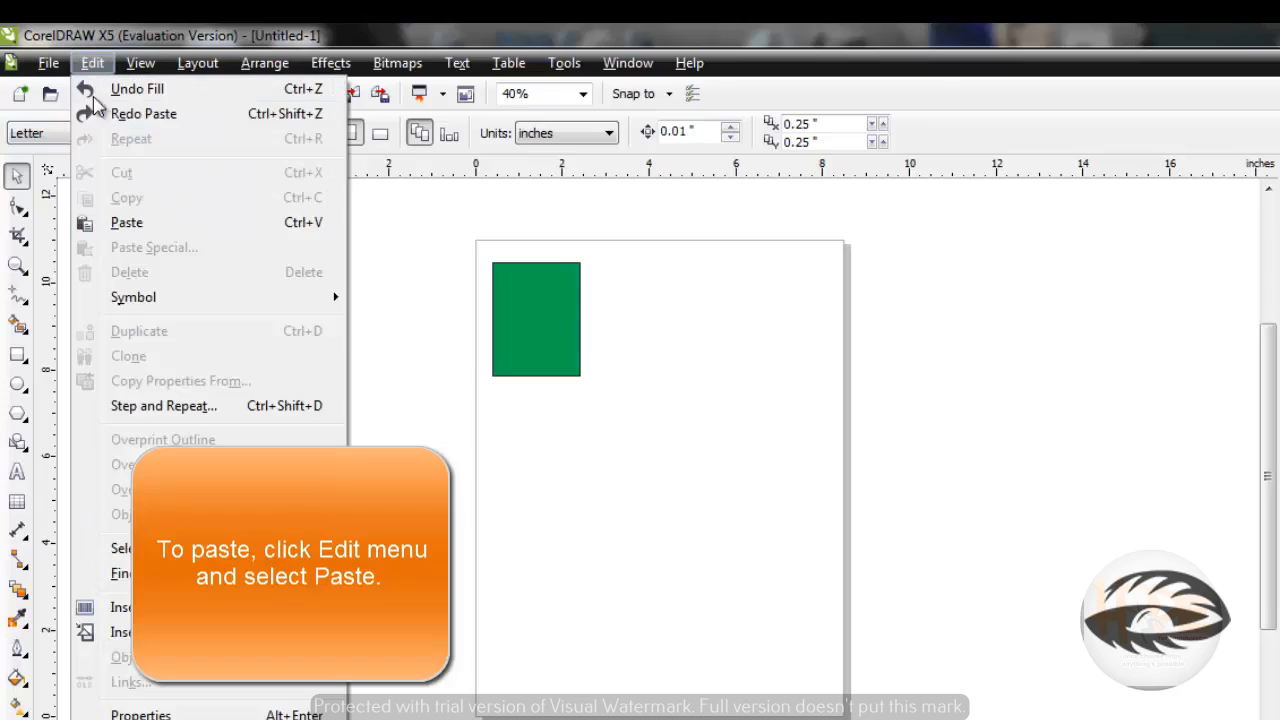
left_click(155, 223)
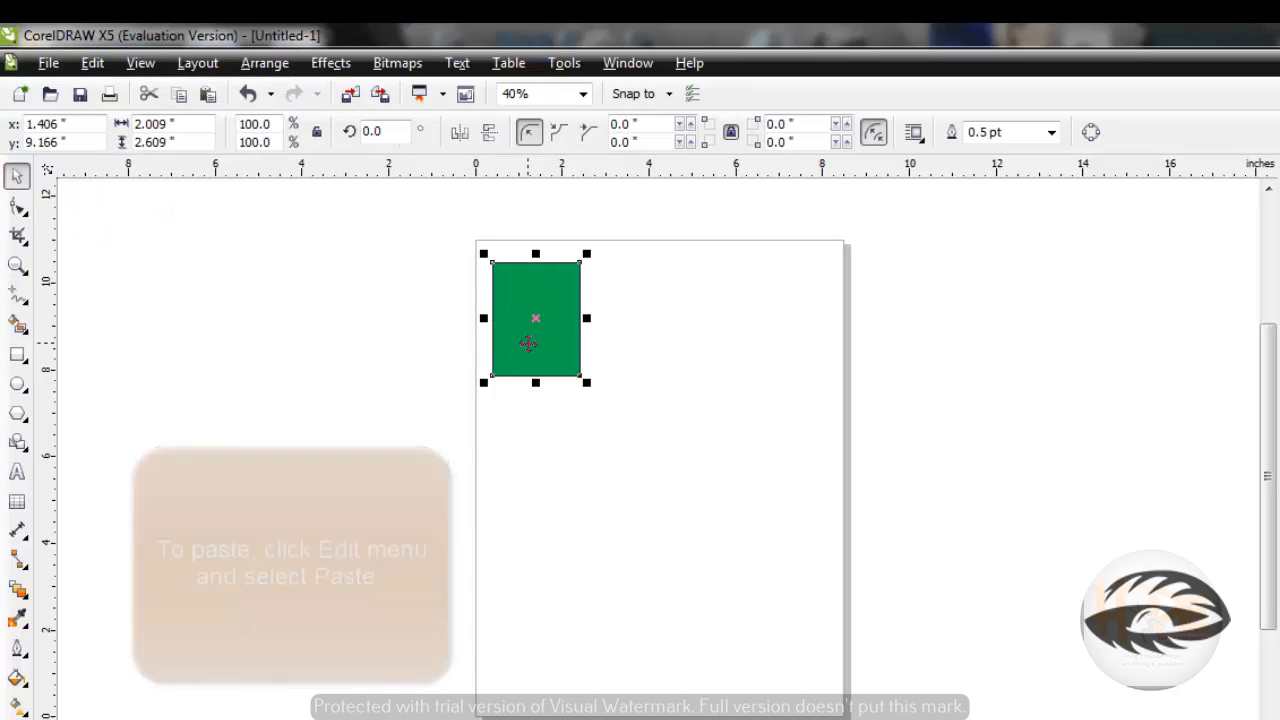
left_click_drag(528, 343, 660, 344)
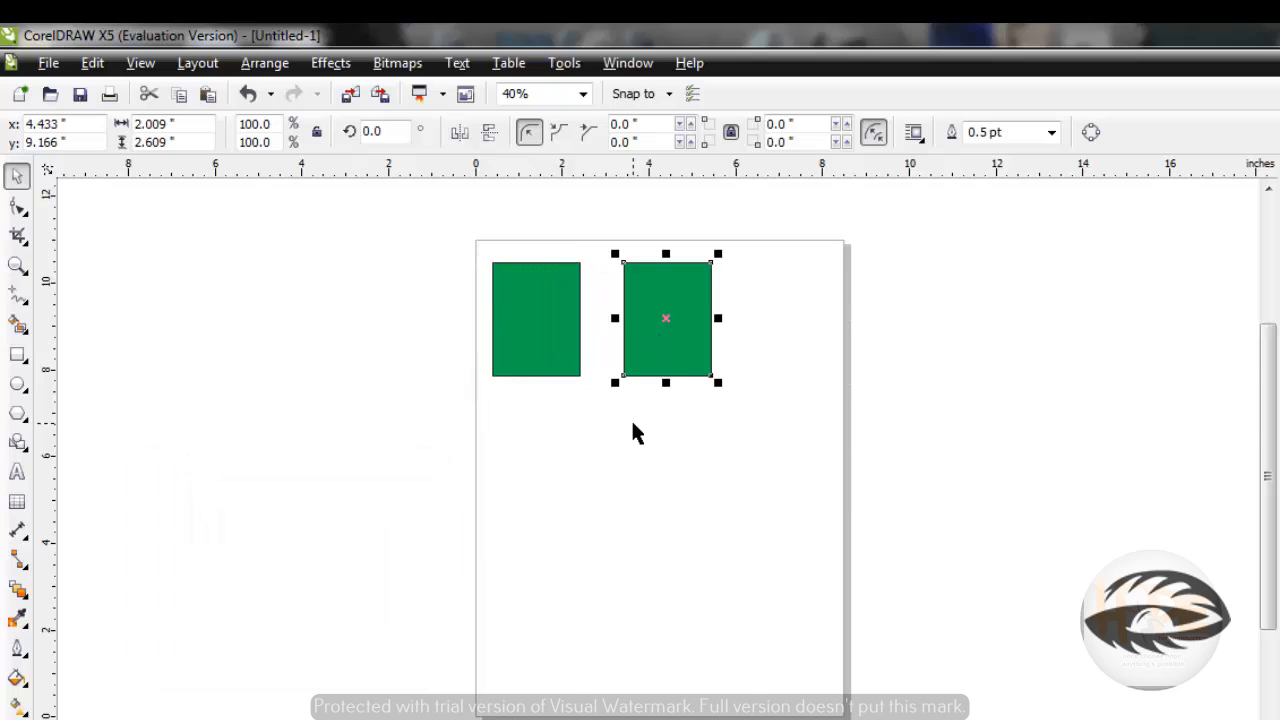
left_click_drag(648, 331, 768, 332)
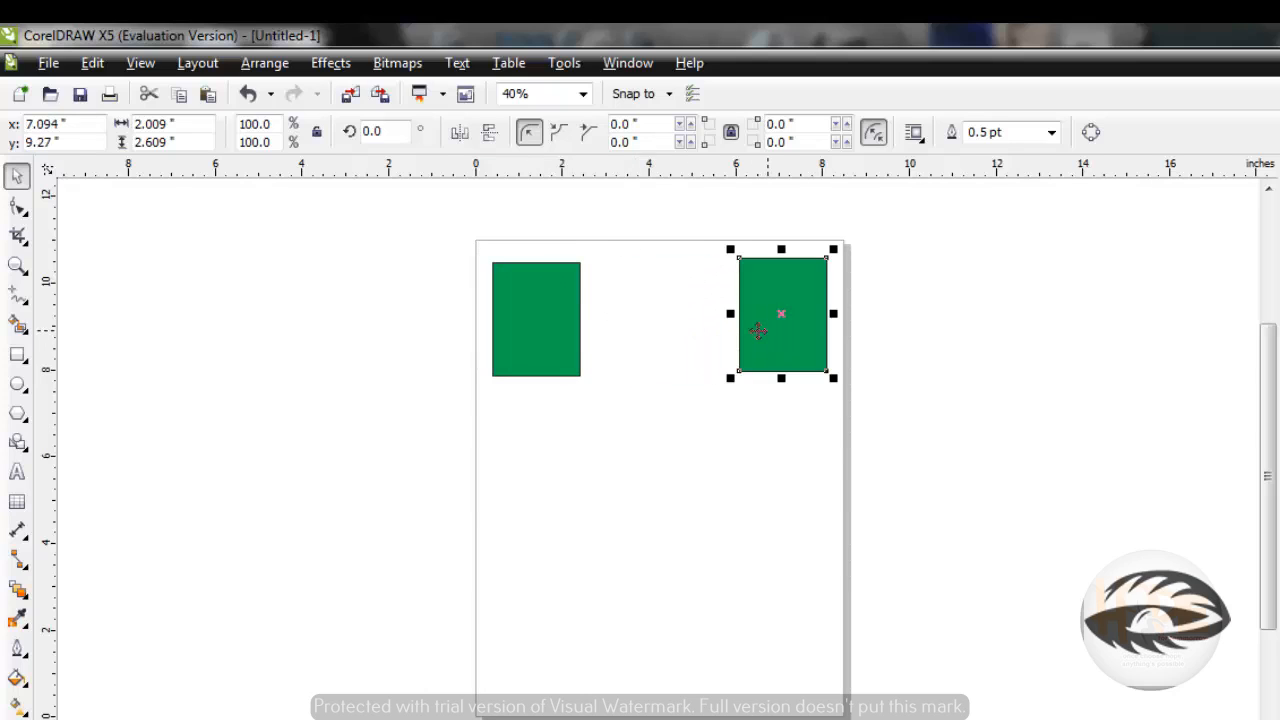
left_click(274, 312)
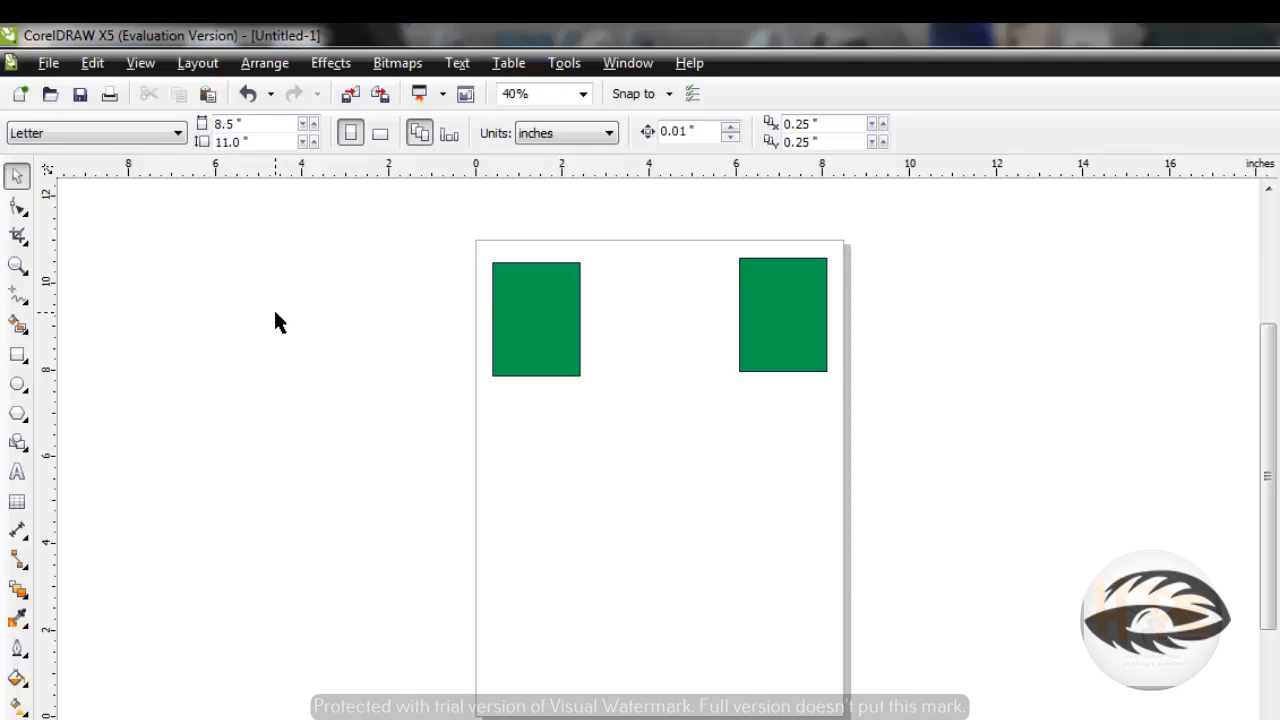
Step: Open Step and Repeat for the original green rectangle and set the number of copies to 8
left_click(496, 334)
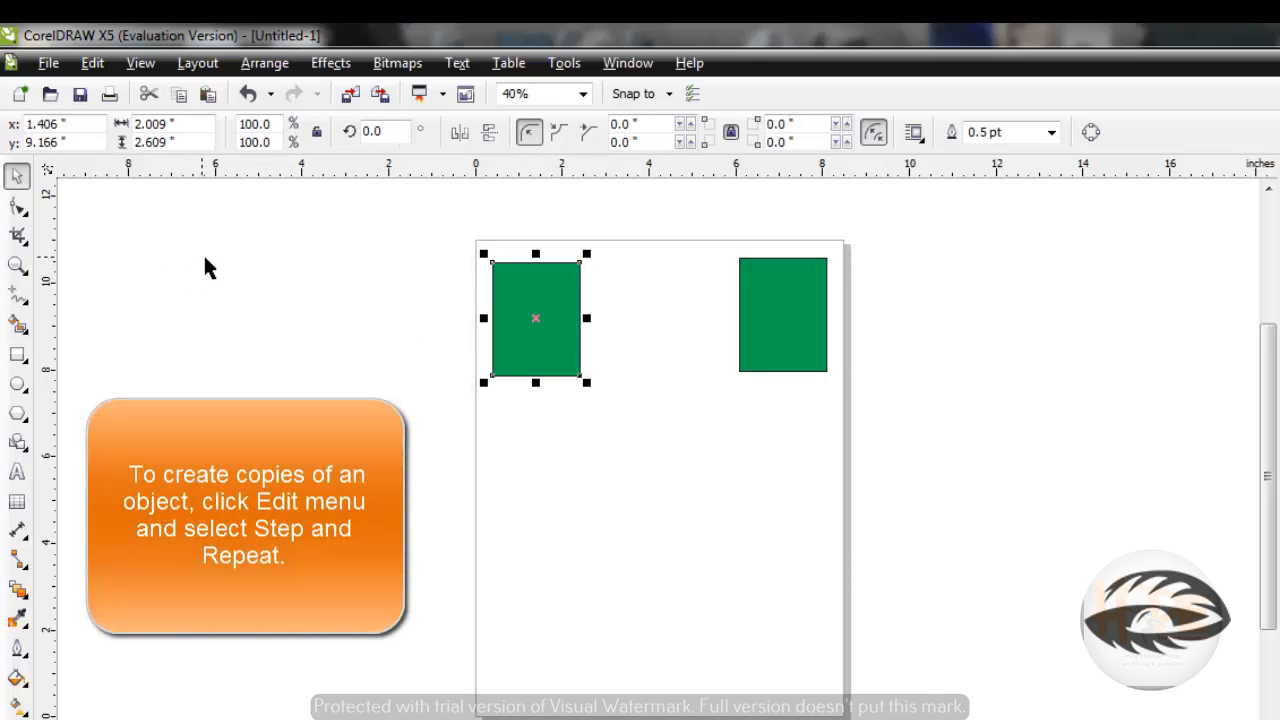
left_click(96, 66)
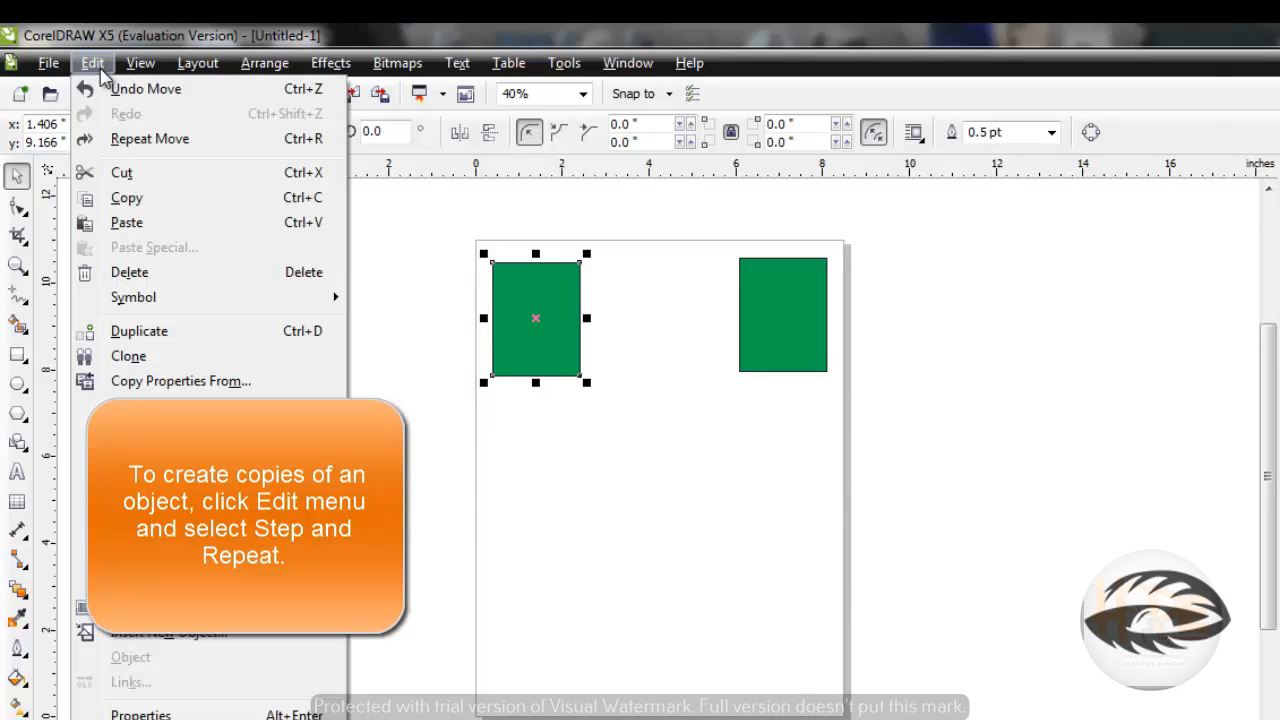
left_click(200, 405)
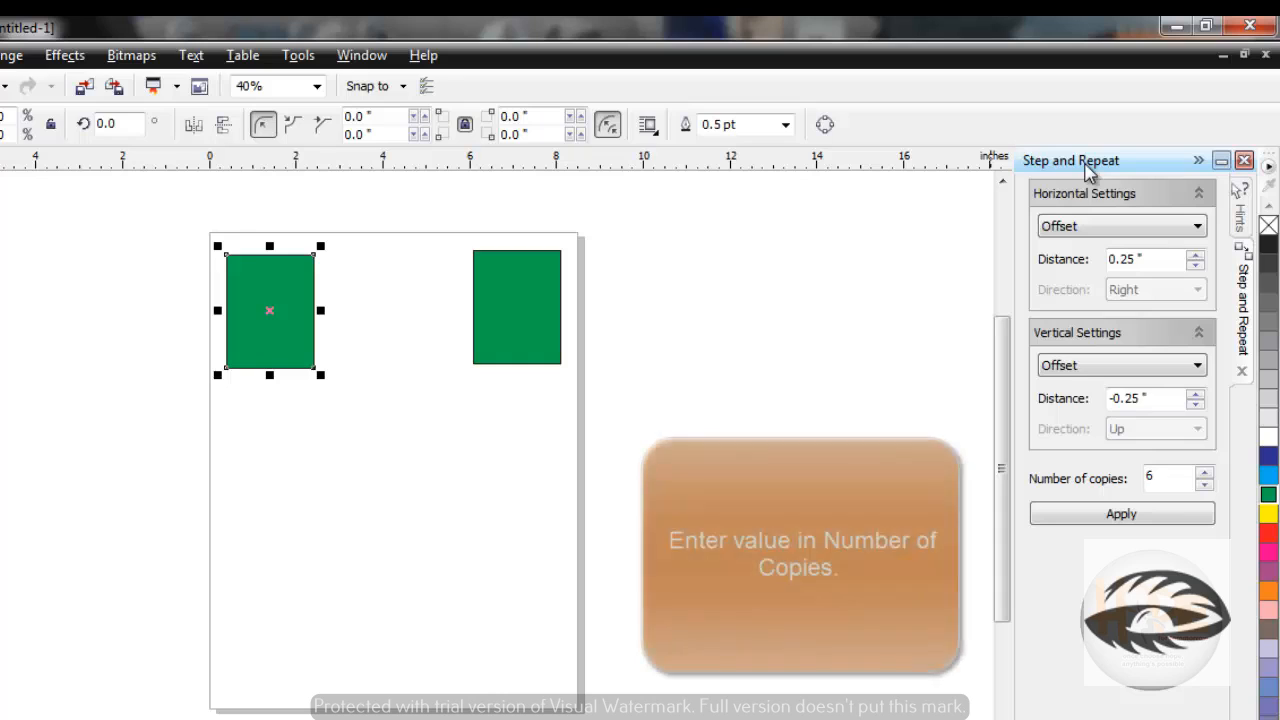
left_click(1174, 479)
key("BackSpace")
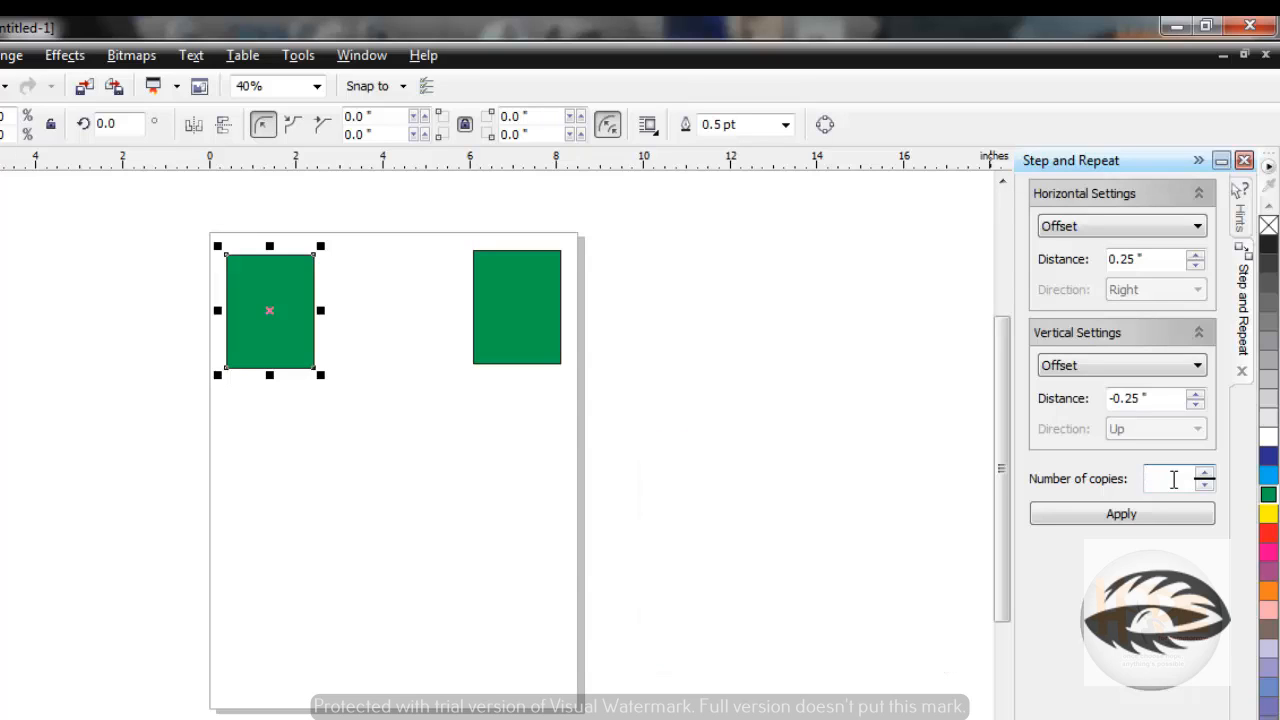
type("8")
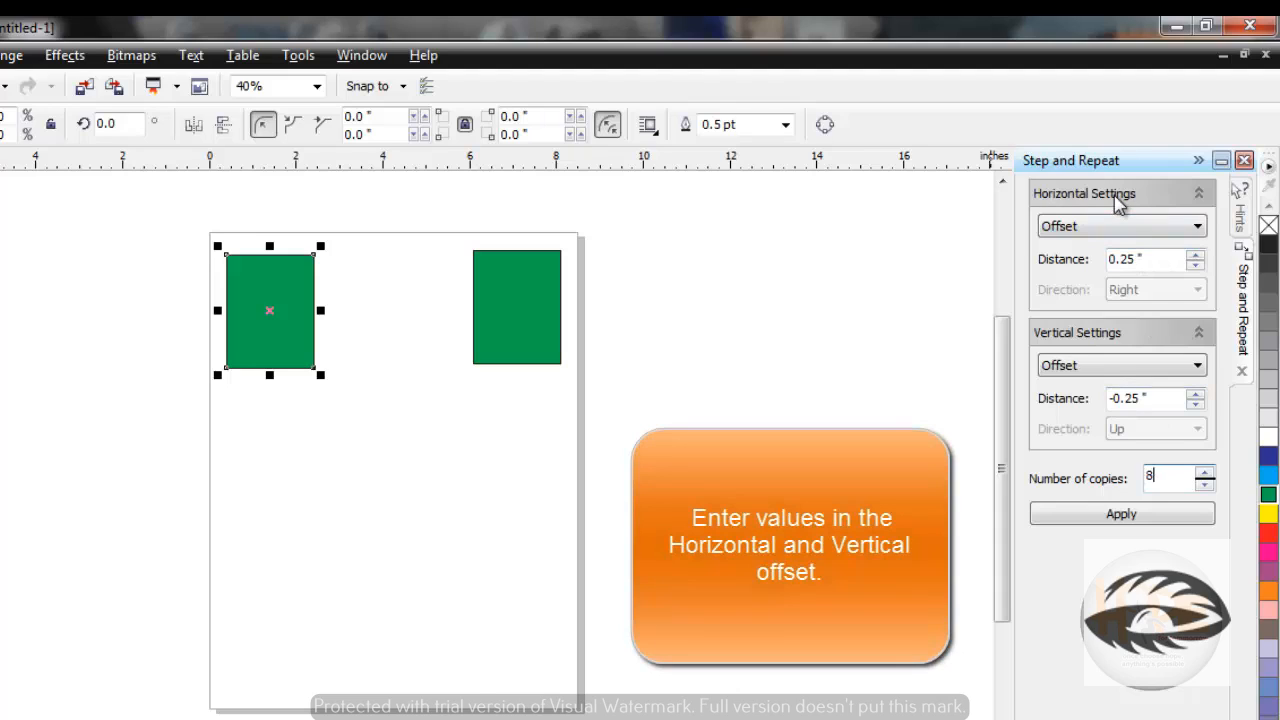
Step: Create the repeated copies in Offset mode with distances of 0.25 inches horizontally and -0.25 inches vertically
left_click(1127, 232)
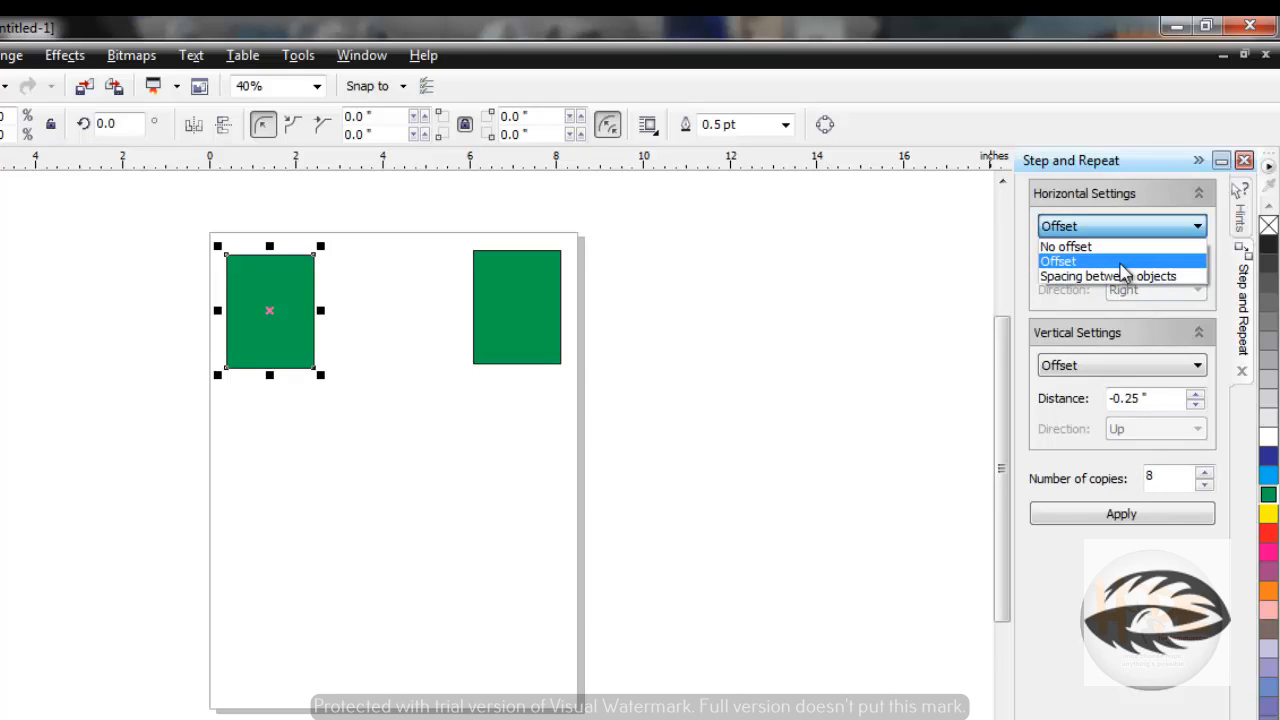
left_click(1120, 262)
left_click(1139, 260)
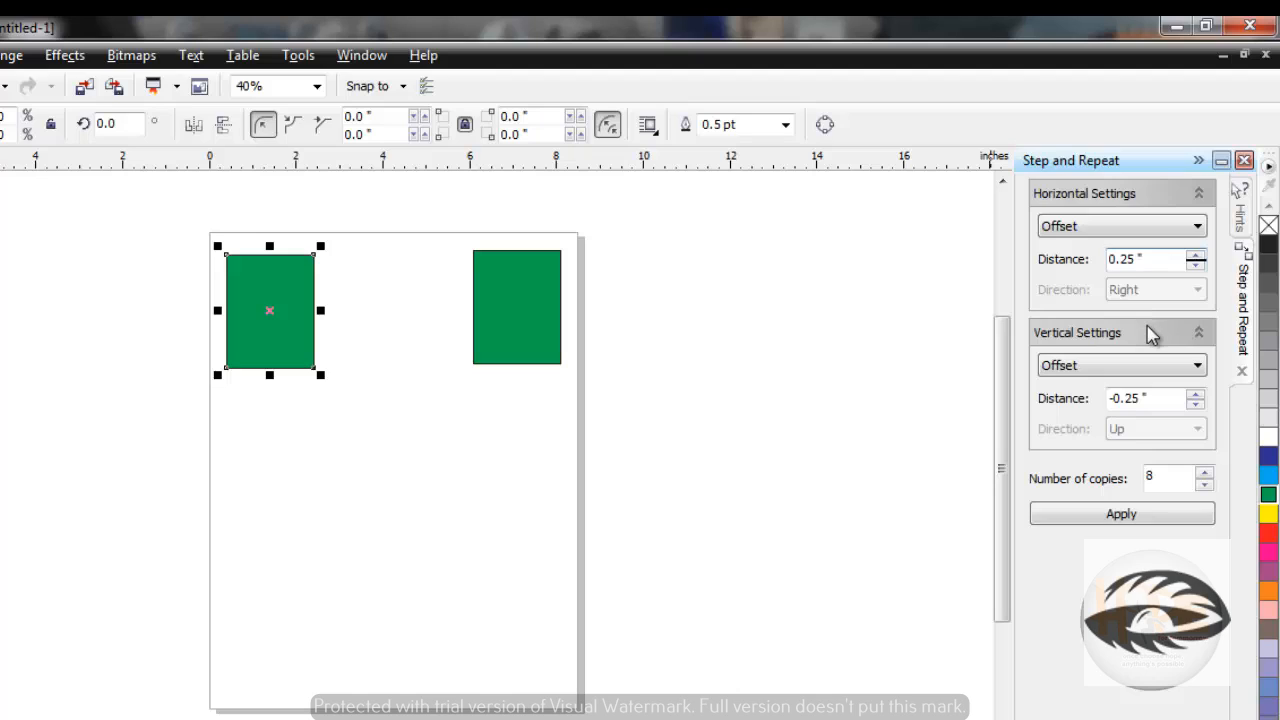
left_click(1153, 400)
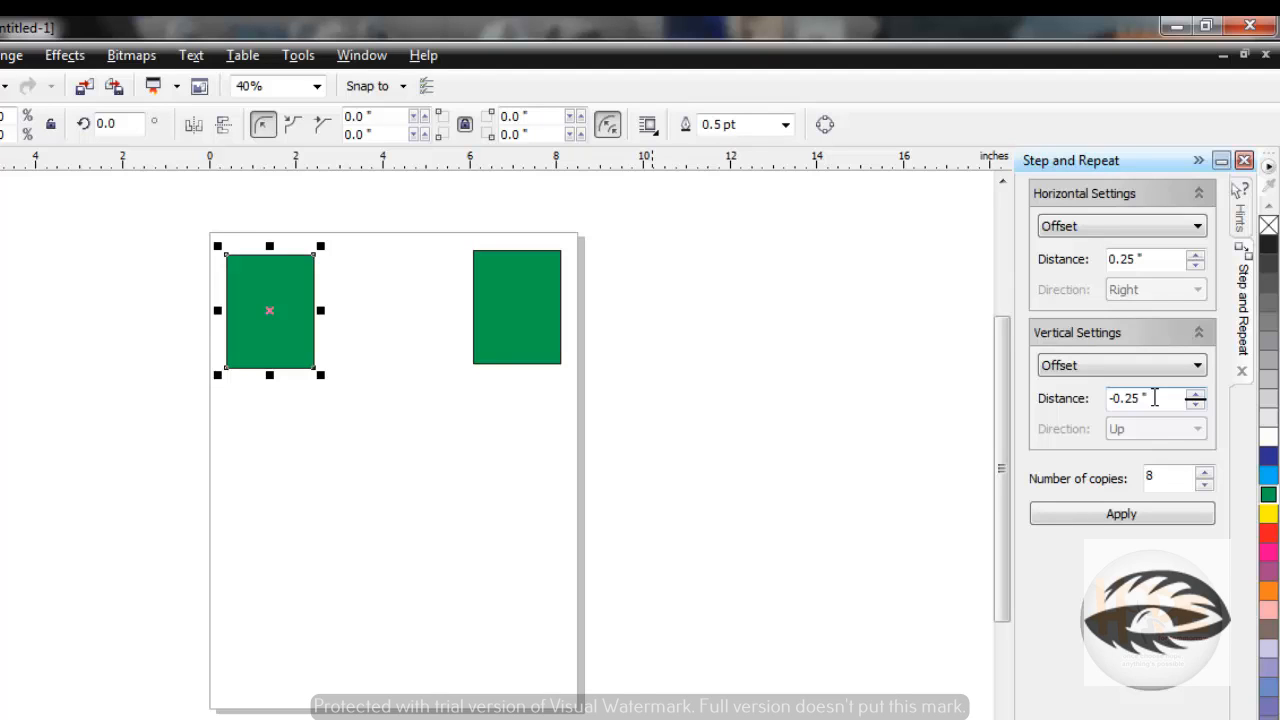
left_click(1124, 515)
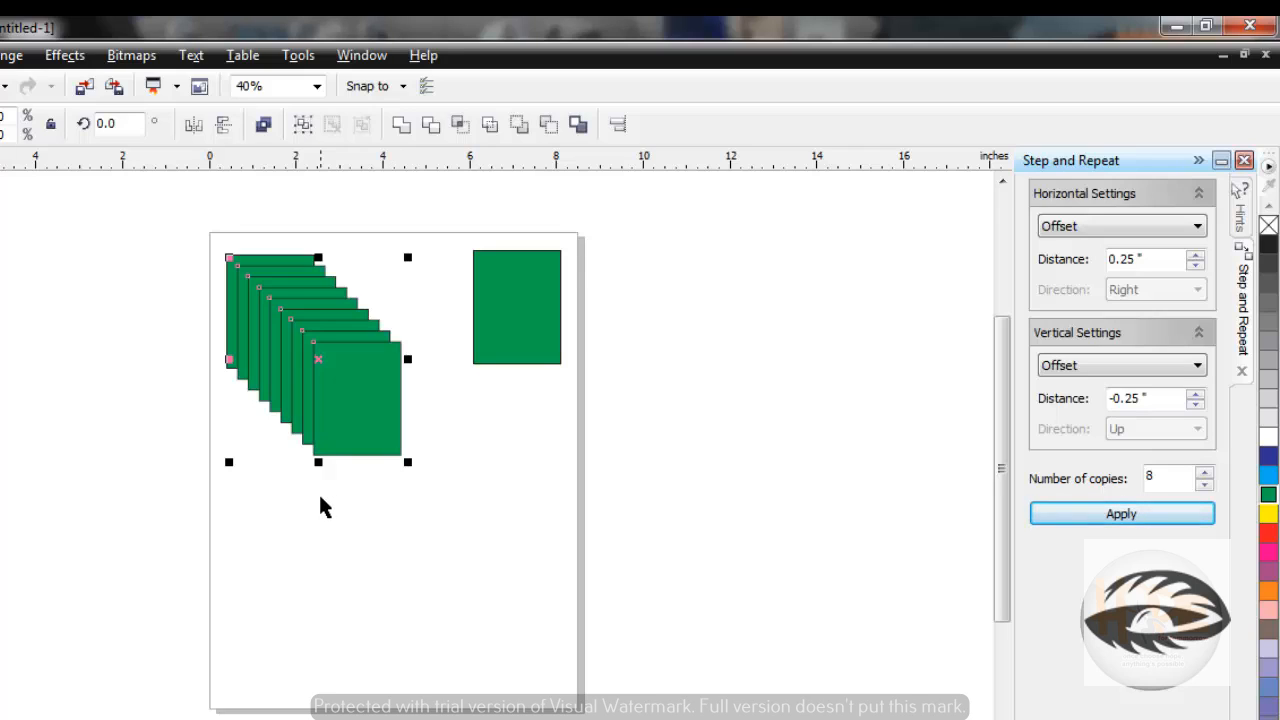
Step: Draw an unfilled rectangle about 1.75 by 1.6 inches on the page below the stacked green copies
key("F6")
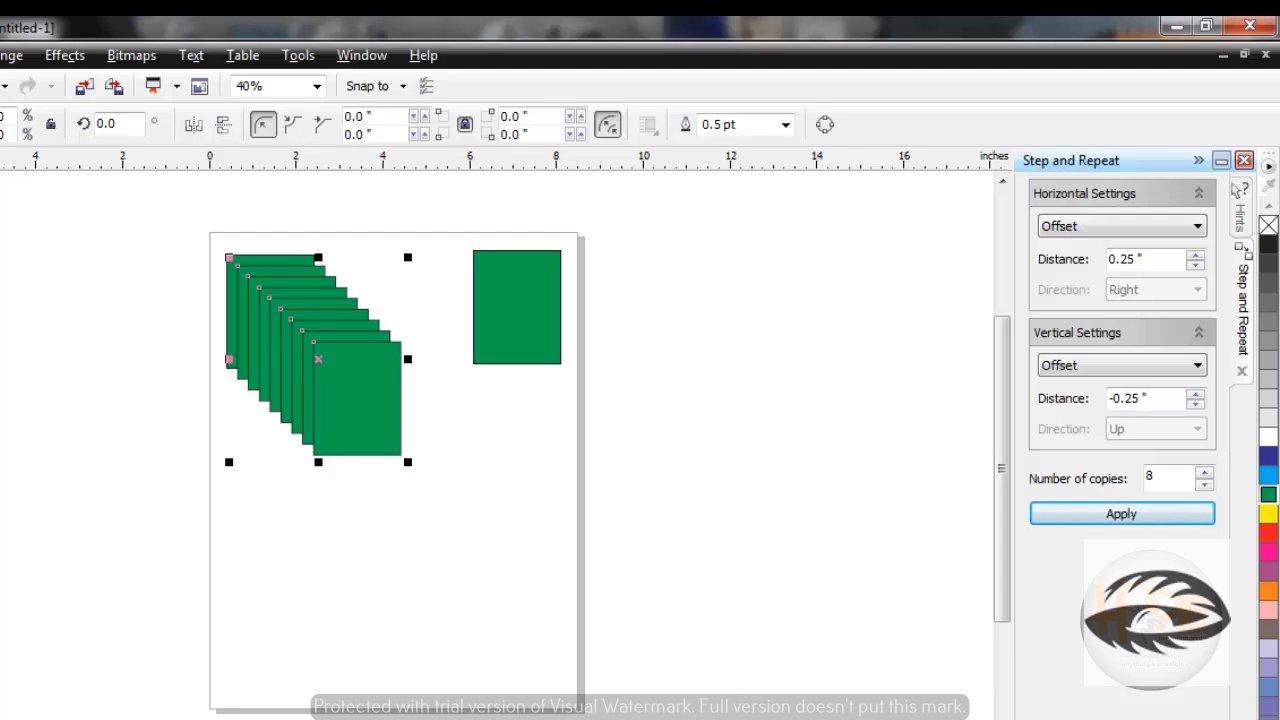
left_click_drag(233, 535, 312, 605)
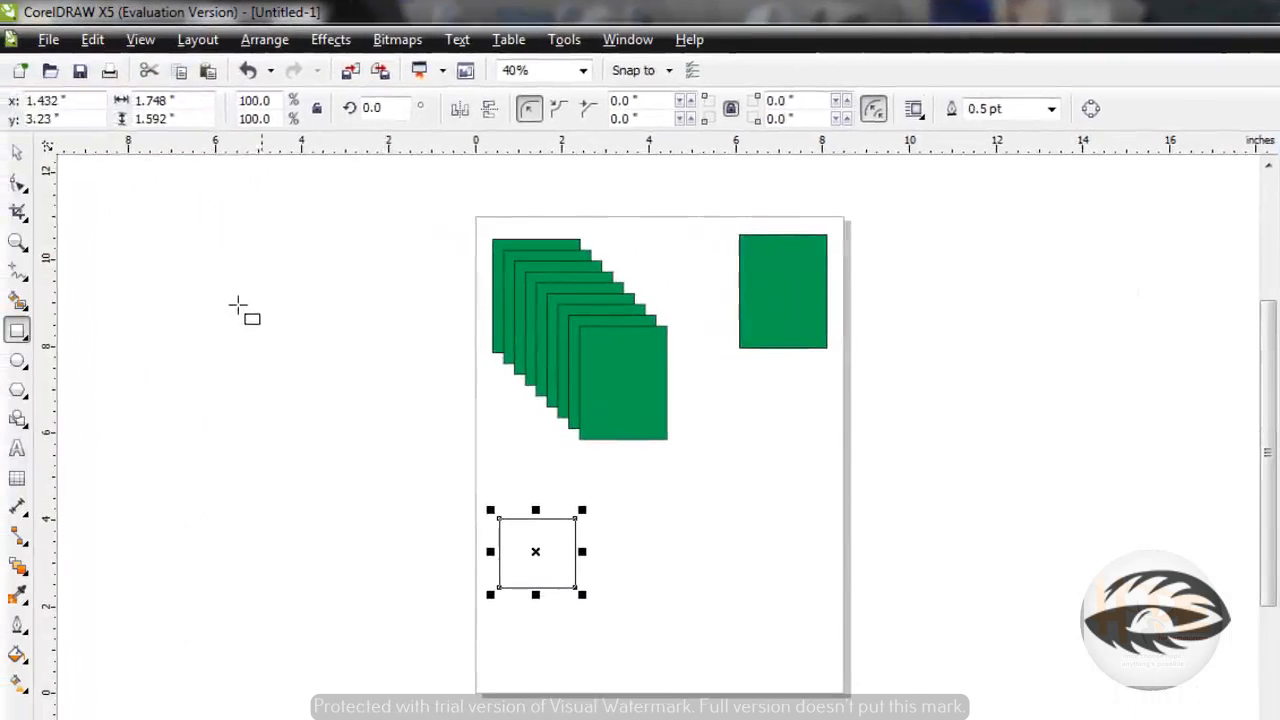
Step: Make two quick copies of the unfilled rectangle, one overlapping it and one centred at about x 4.4, y 2.0 inches
left_click(15, 155)
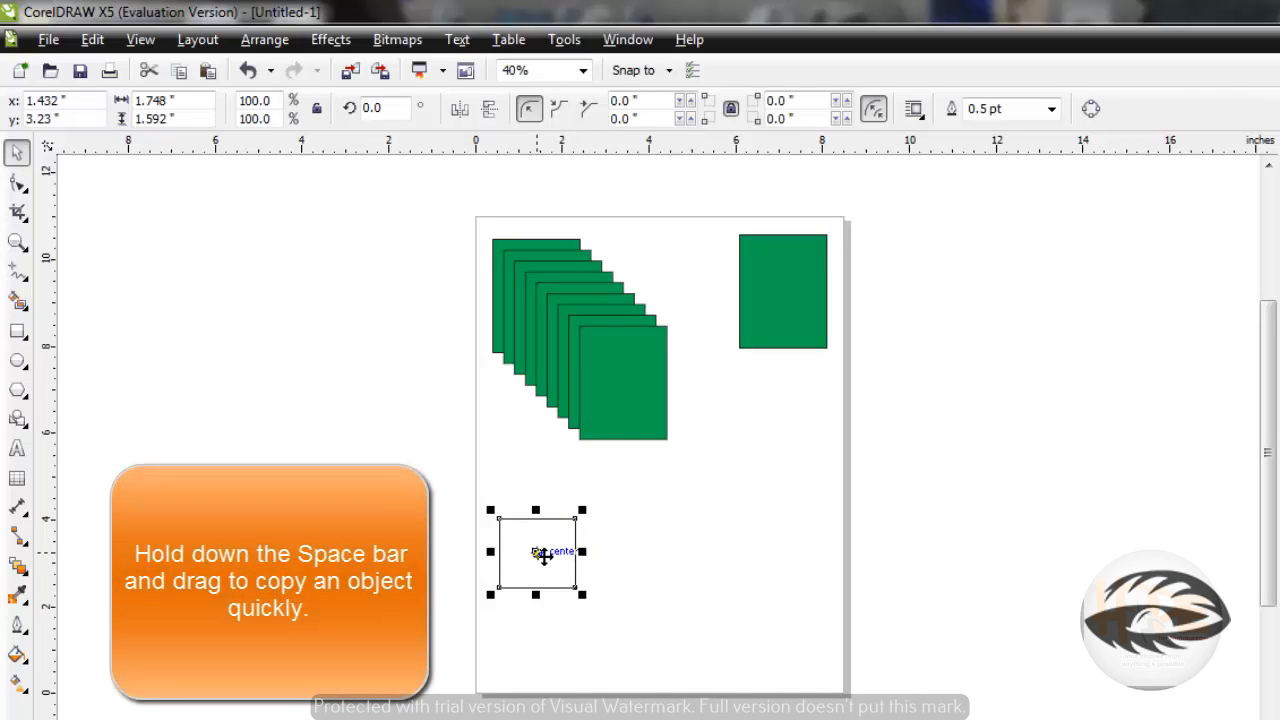
left_click_drag(543, 556, 666, 605)
key("space")
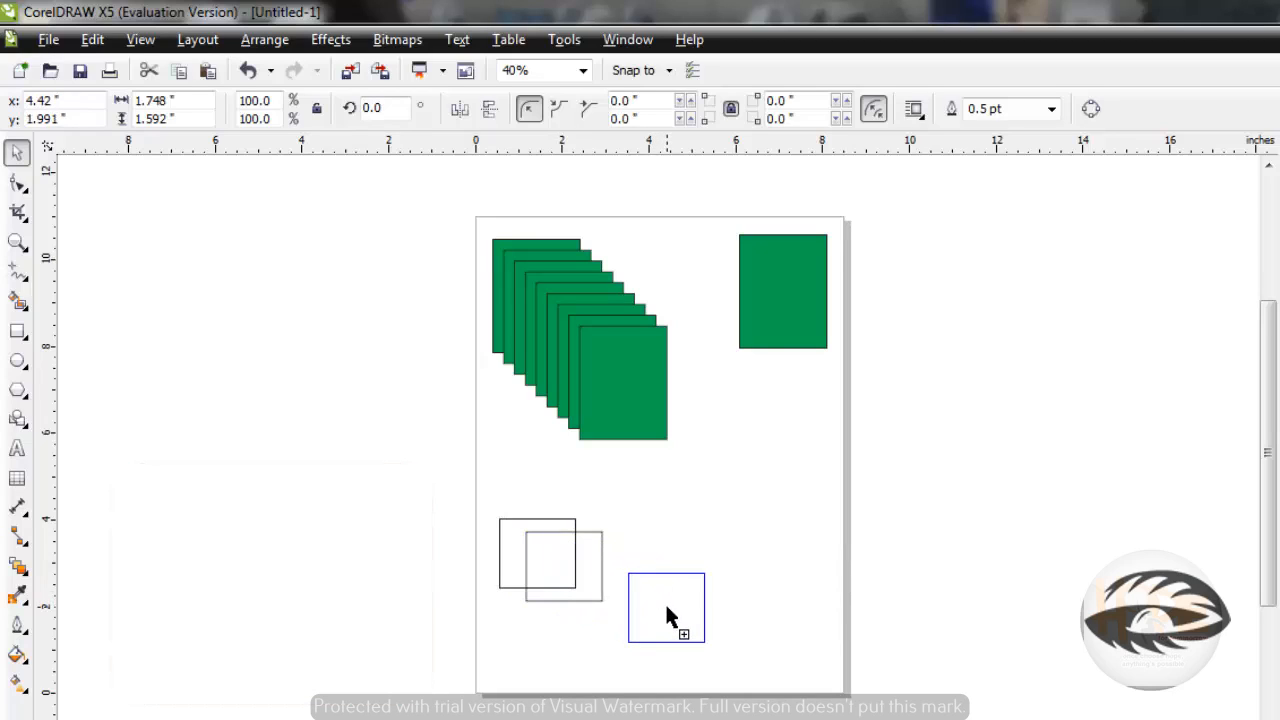
left_click_drag(666, 606, 666, 608)
key("F6")
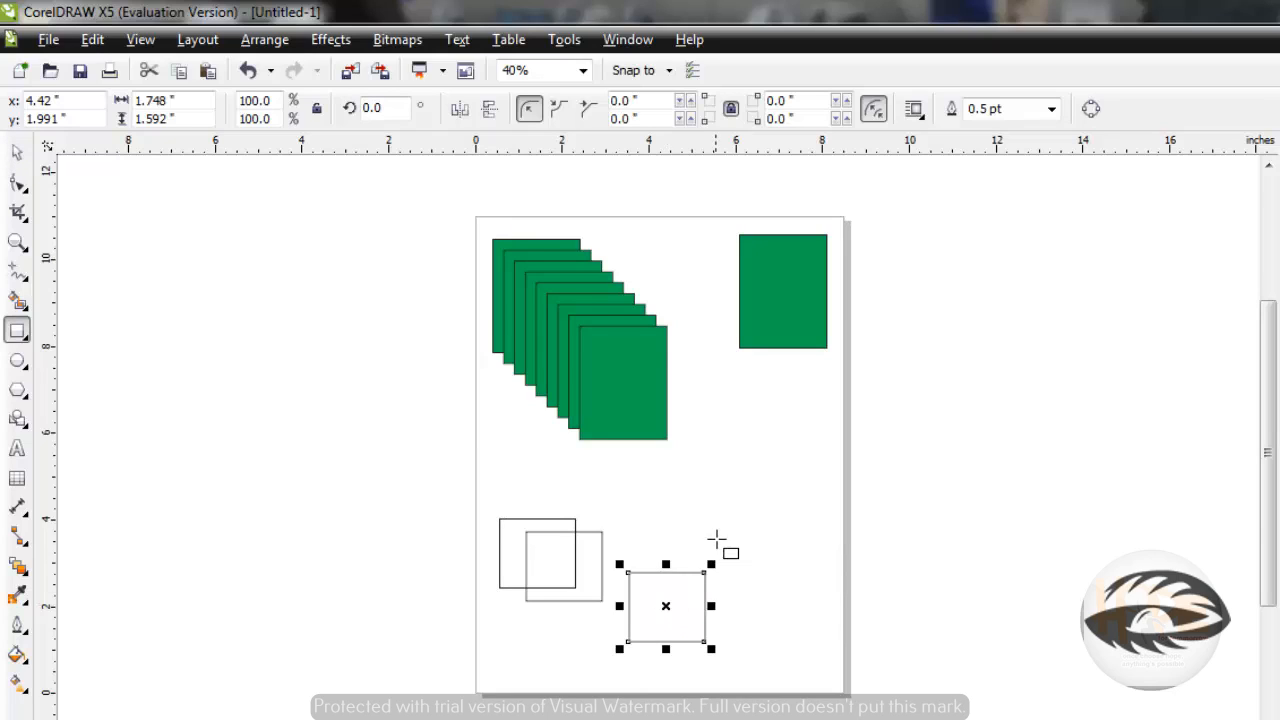